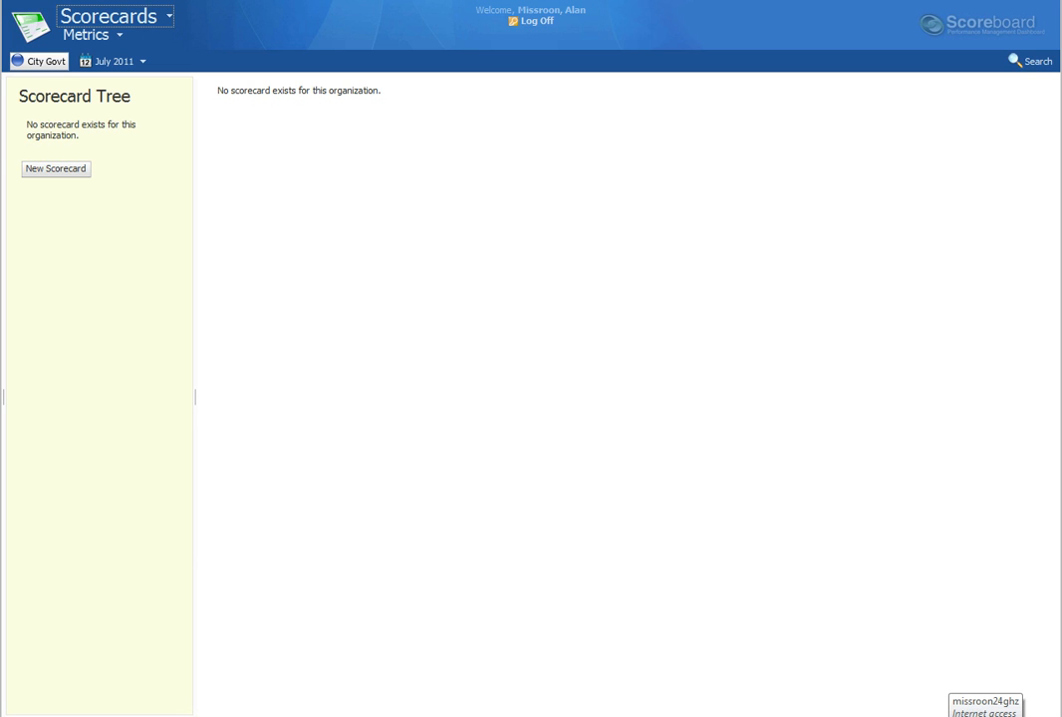
- Create a new scorecard named "Water Dept BSC" for the Water Dept organization under City Govt
left_click(40, 61)
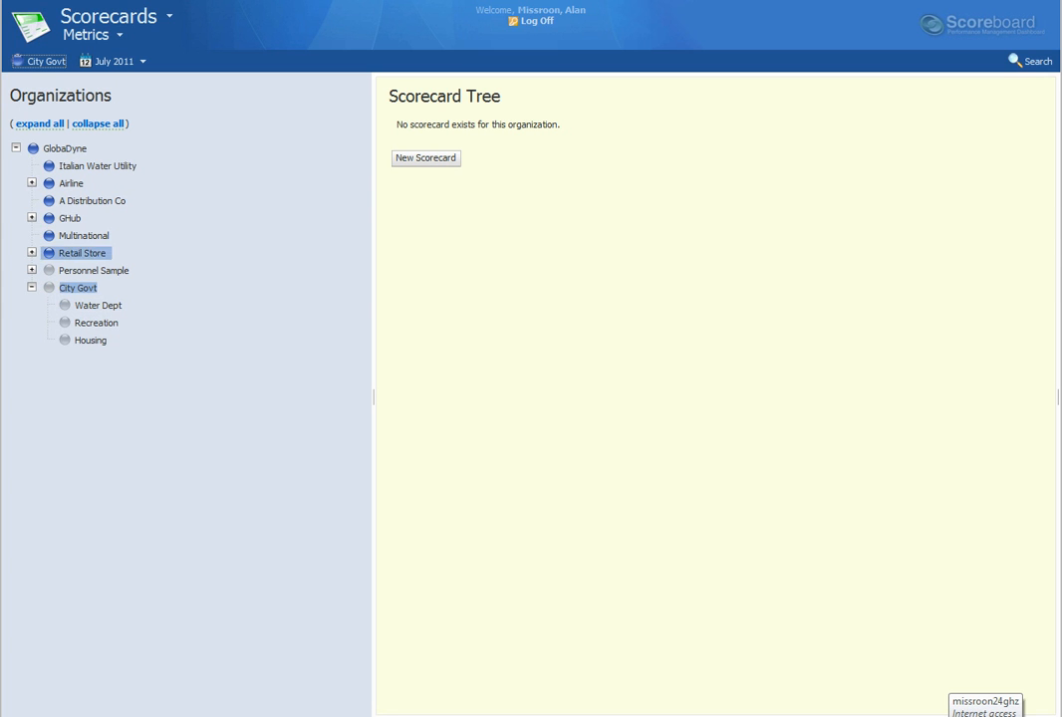
left_click(98, 306)
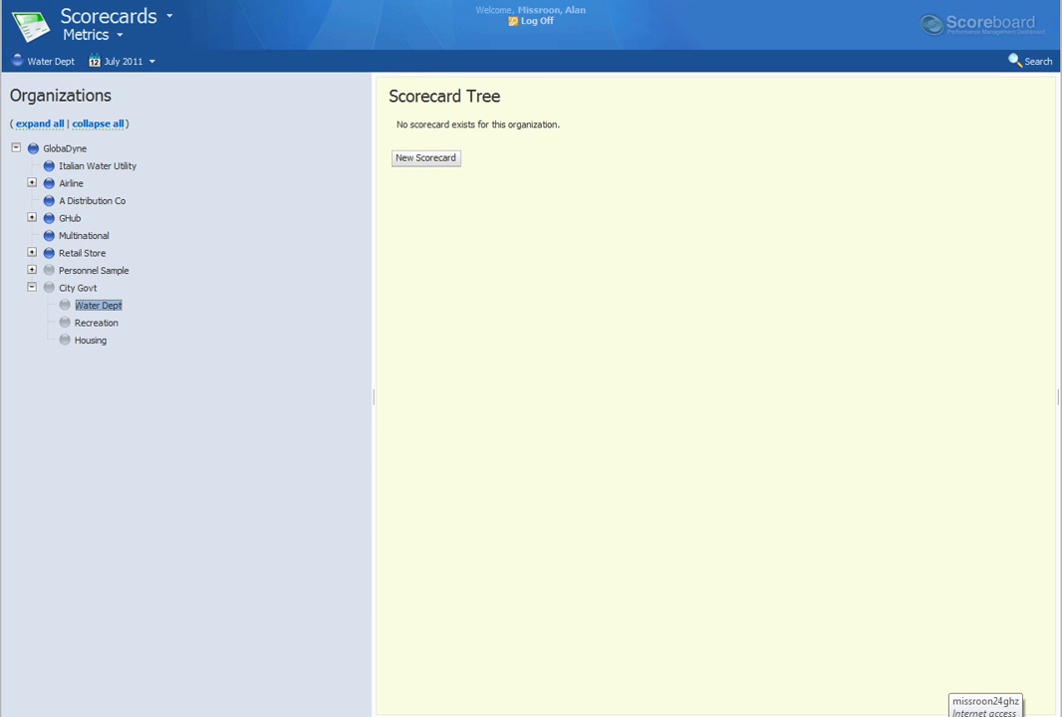
left_click(426, 158)
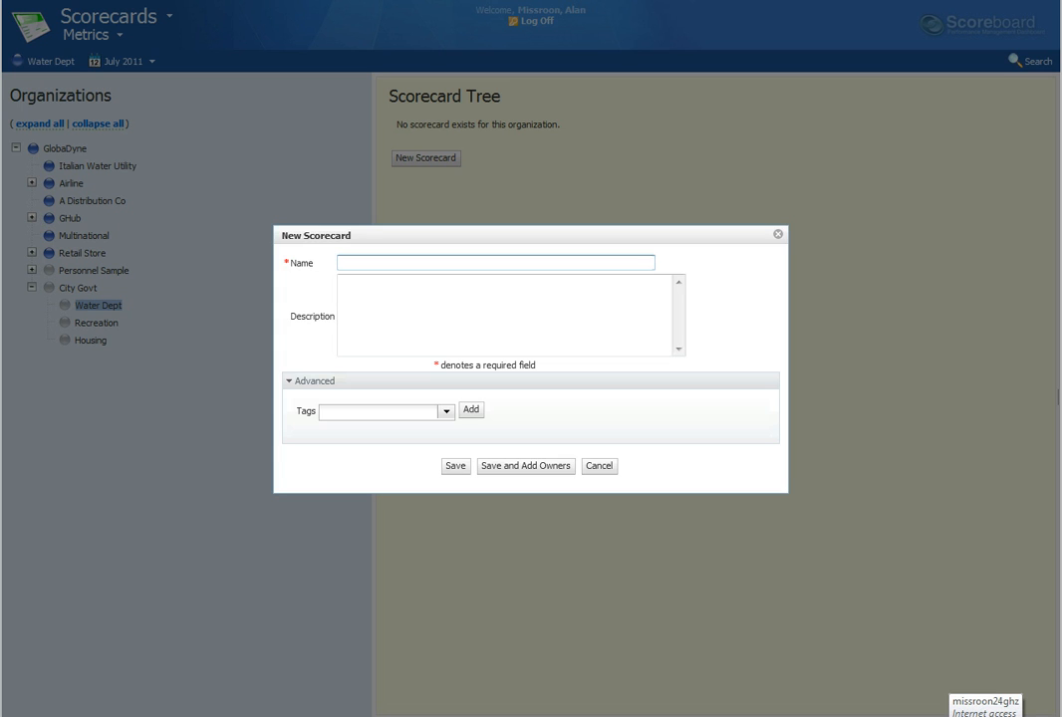
type("Water Dept BSC")
left_click(456, 466)
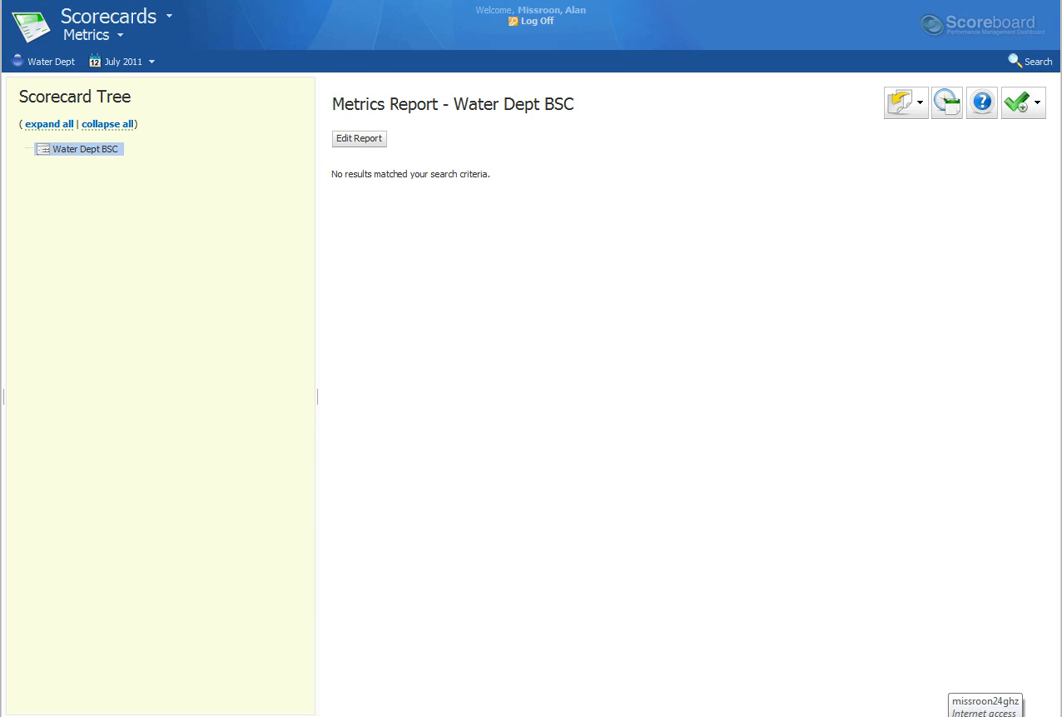
- Add a perspective named "Stakeholder" to the Water Dept BSC scorecard
right_click(99, 150)
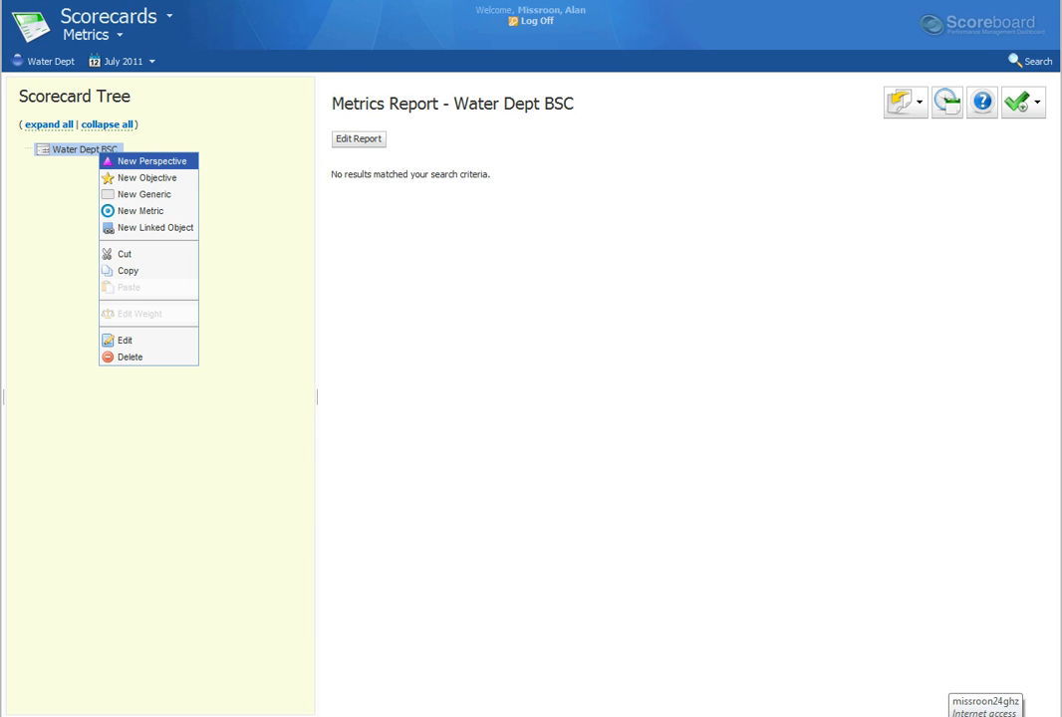
left_click(150, 162)
left_click(151, 161)
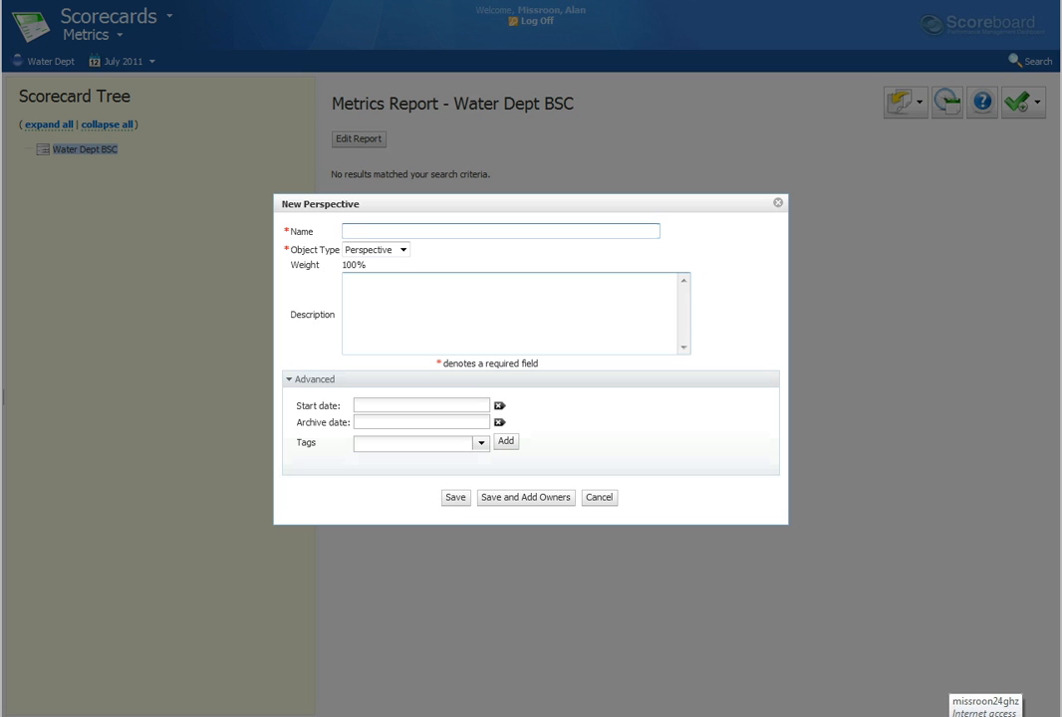
type("Stakeholder")
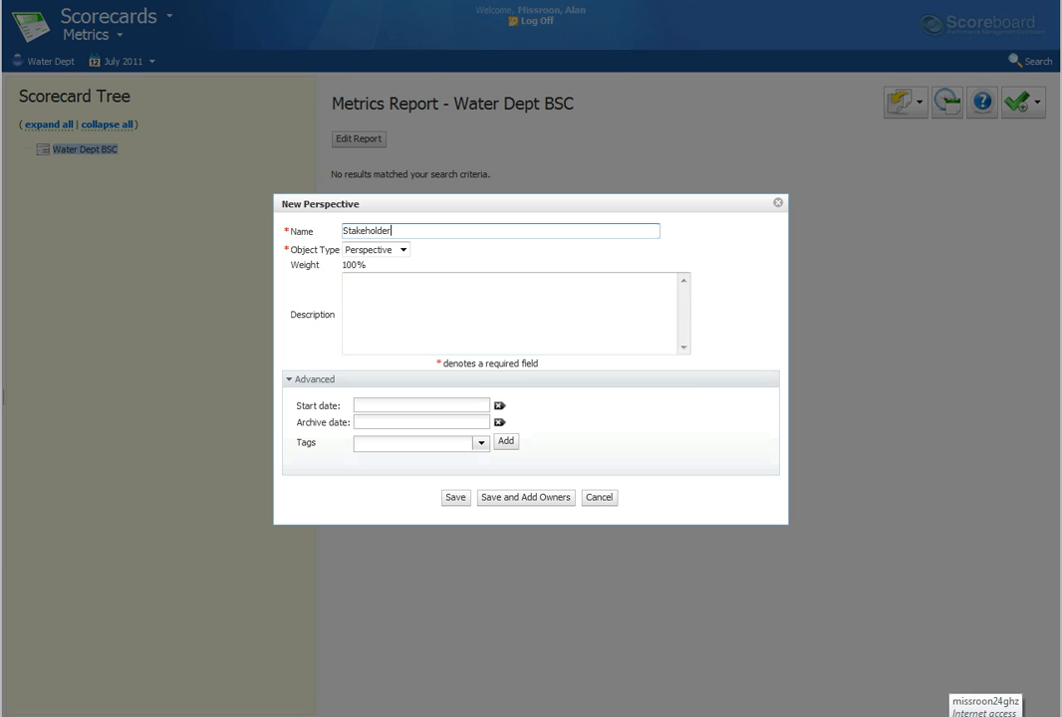
left_click(455, 497)
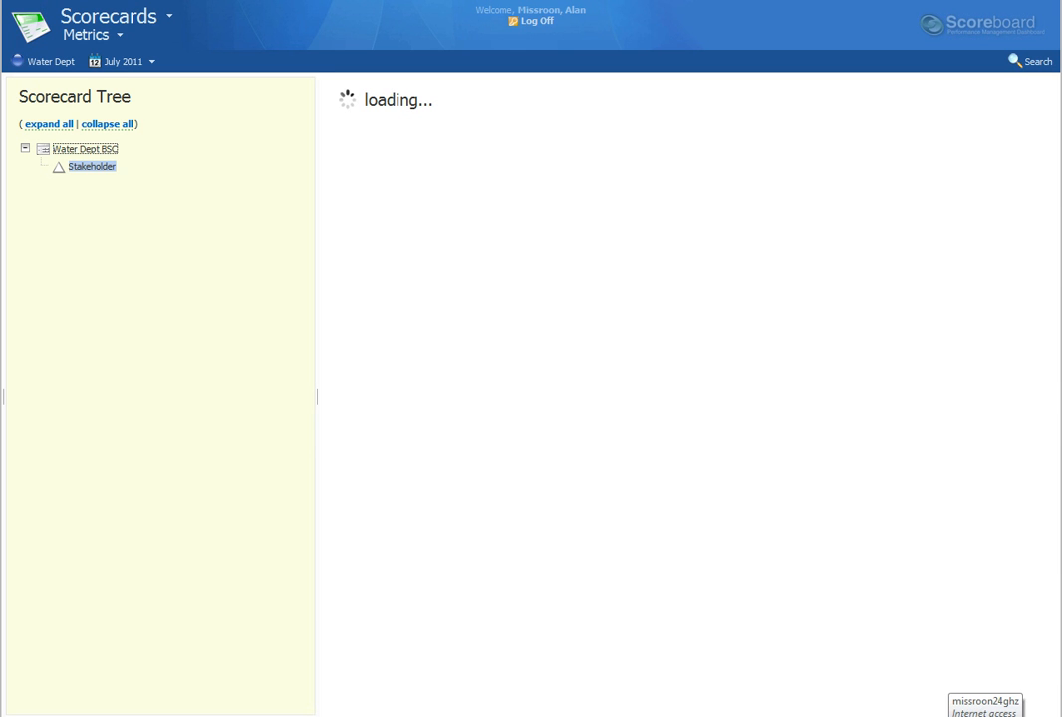
- Add a perspective named "Financial" to the Water Dept BSC scorecard
right_click(94, 150)
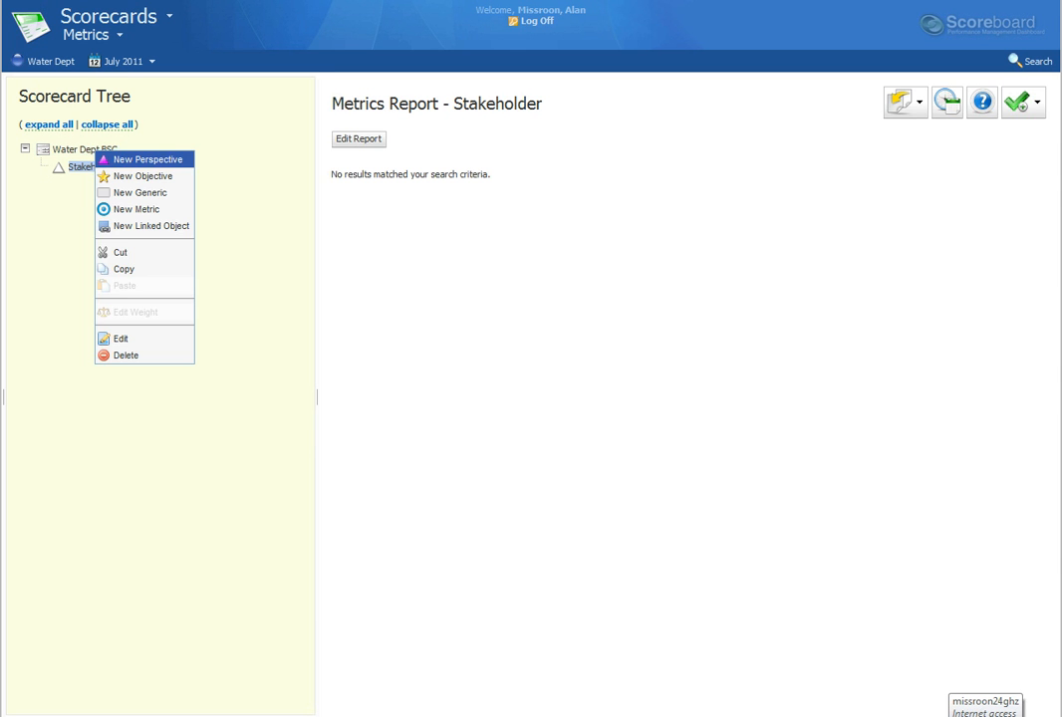
left_click(148, 159)
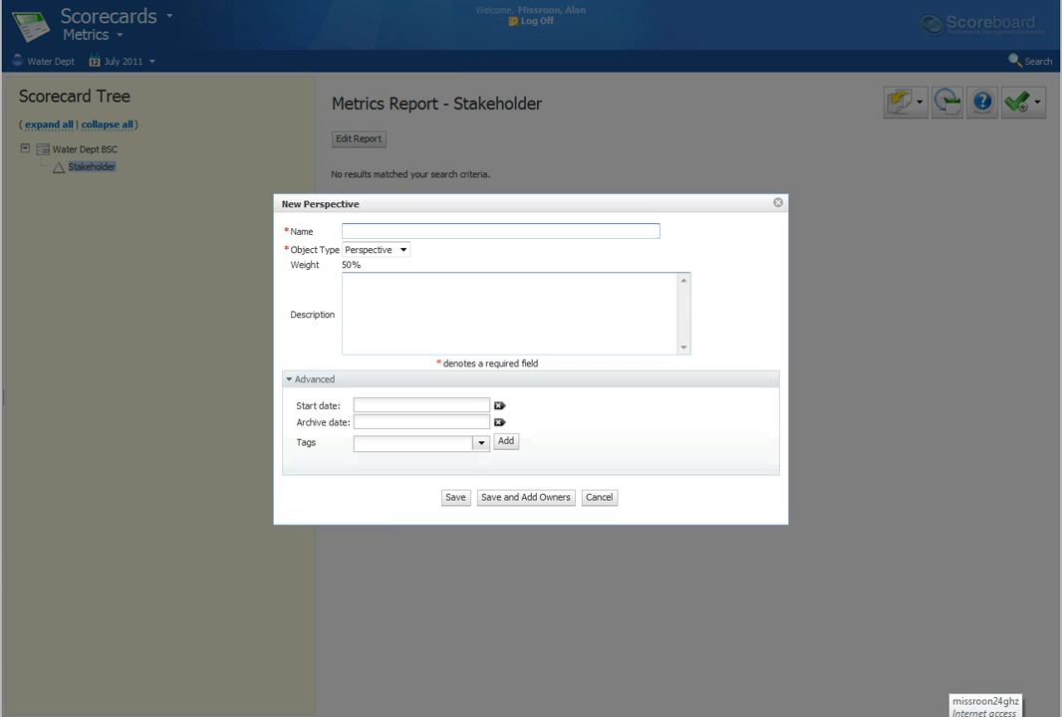
type("Financial")
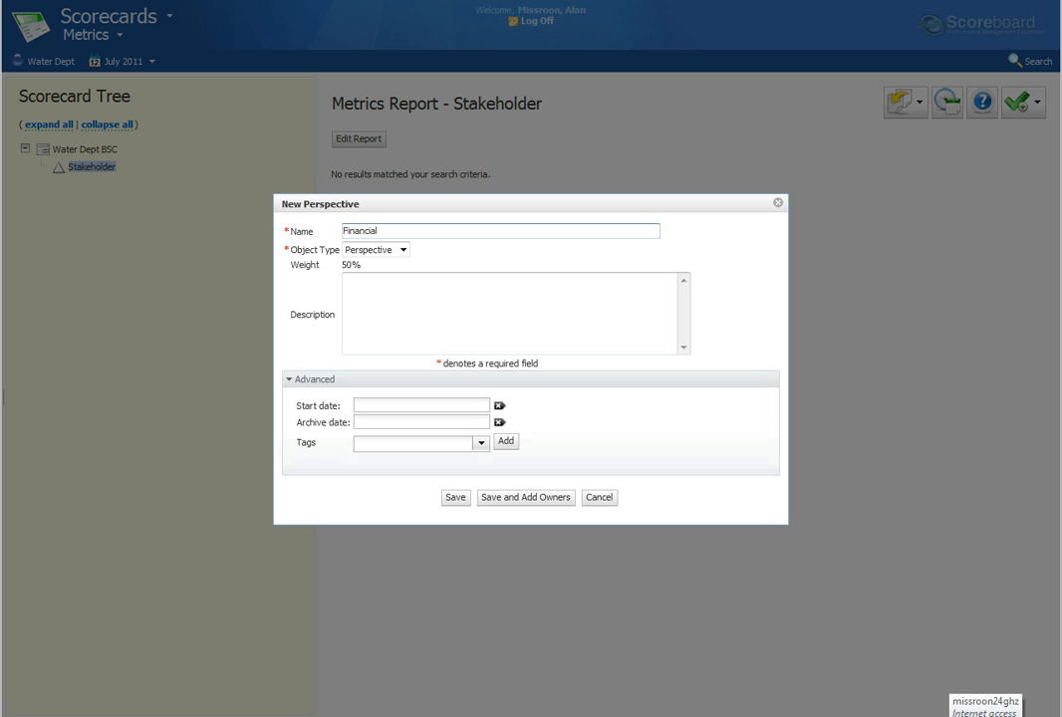
left_click(455, 498)
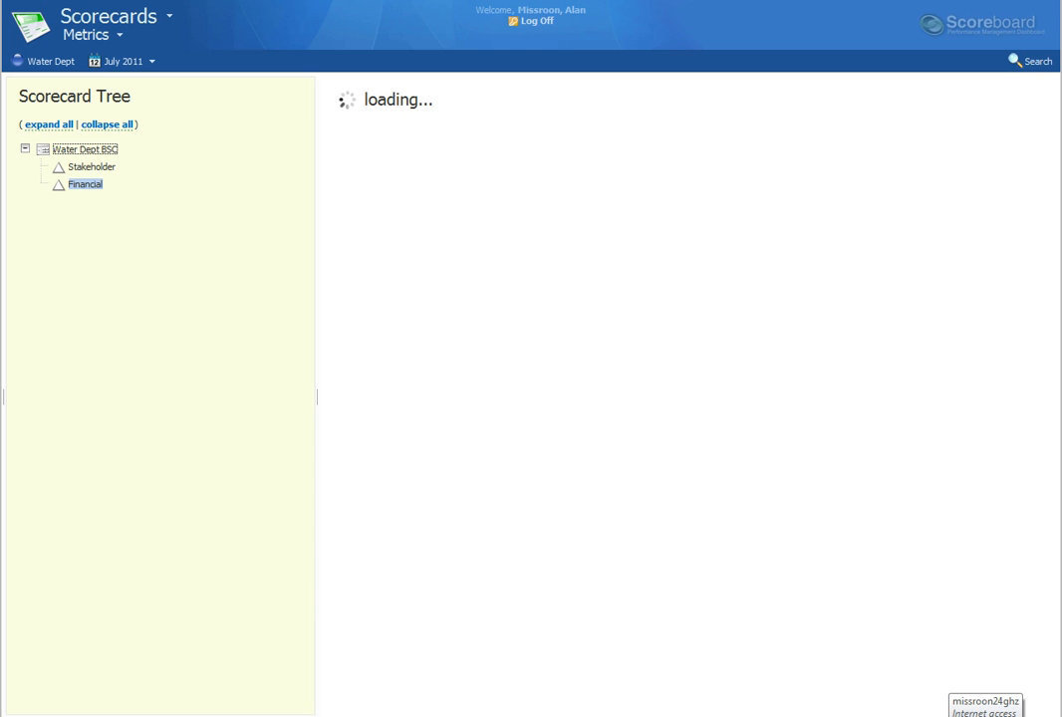
- Add a perspective named "Process & Controls" to the Water Dept BSC scorecard
right_click(90, 149)
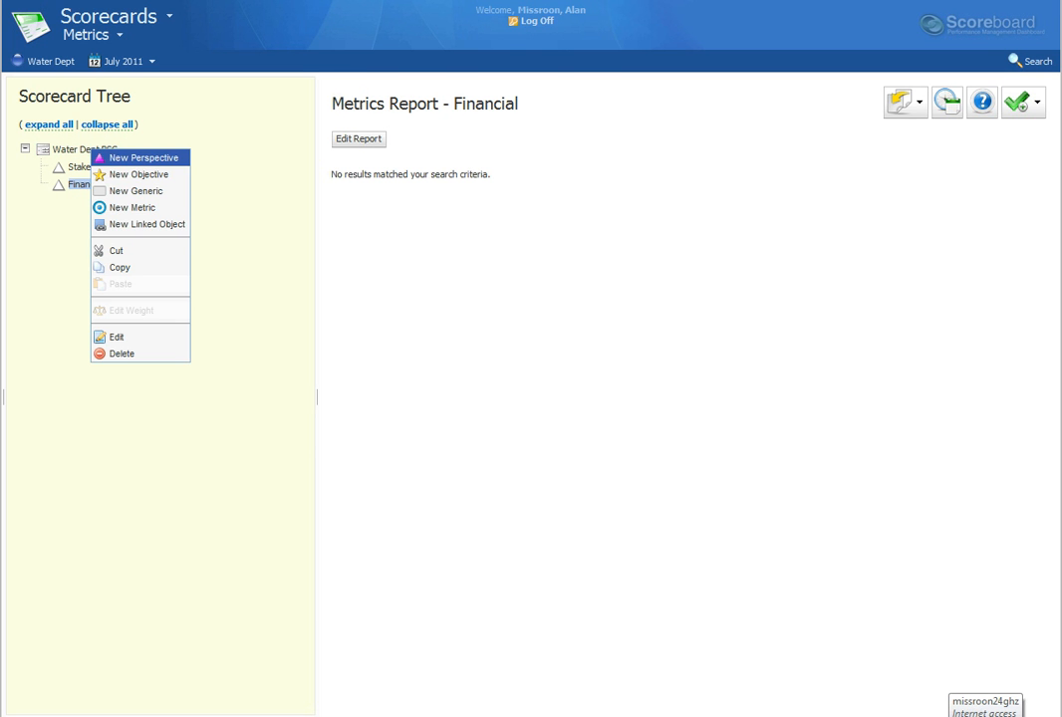
left_click(140, 157)
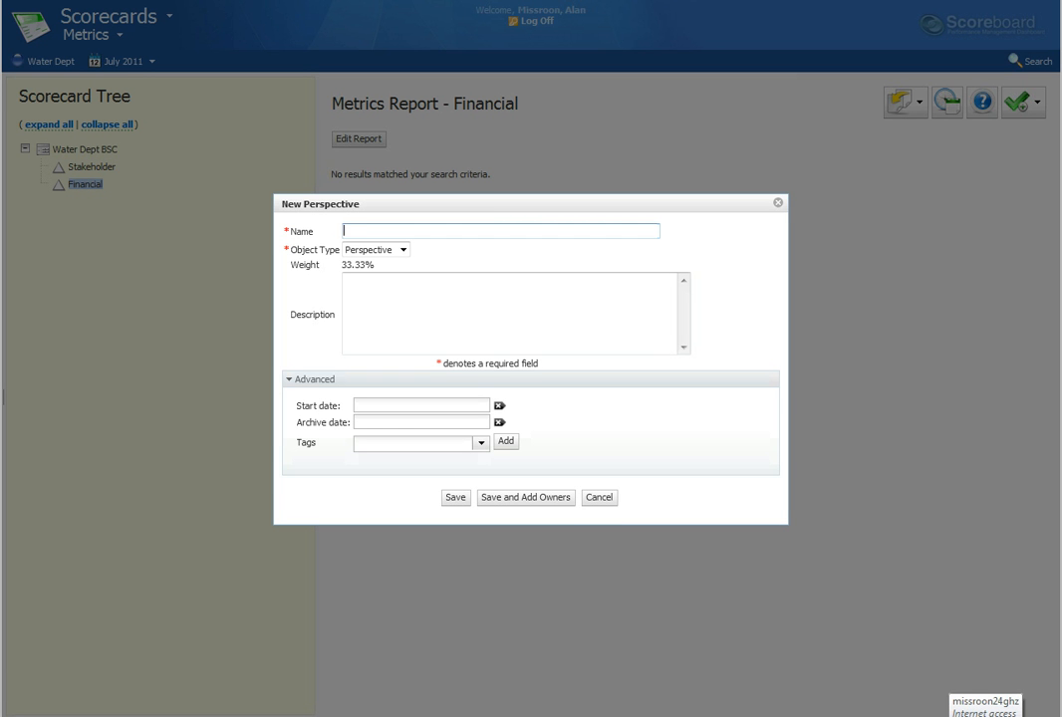
type("Process & co")
key("BackSpace")
key("BackSpace")
type("Controls")
left_click(455, 498)
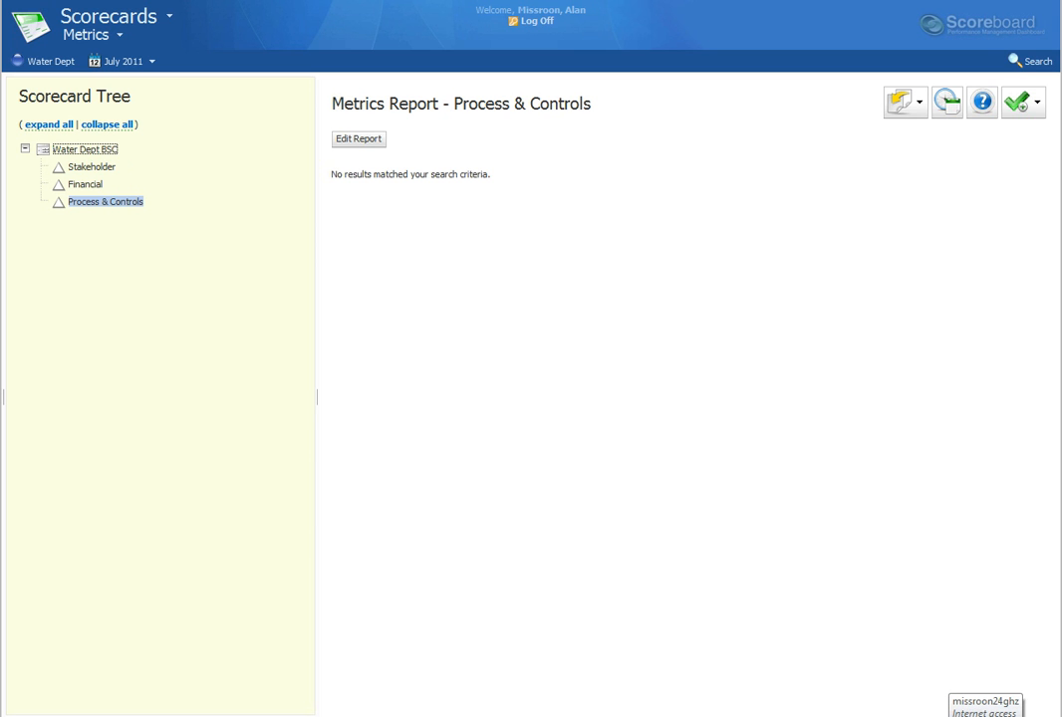
- Add a perspective named "Org Development & Innovation" to the Water Dept BSC scorecard
right_click(95, 150)
left_click(149, 159)
type("Org Develop")
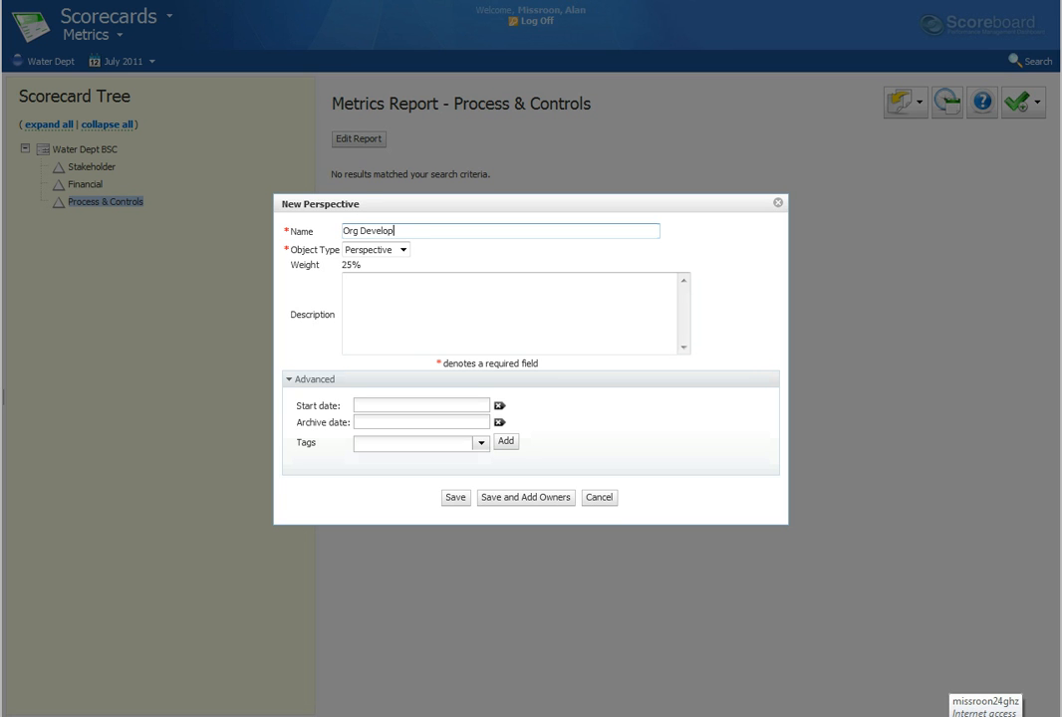
type("ment & Innovation")
left_click(455, 497)
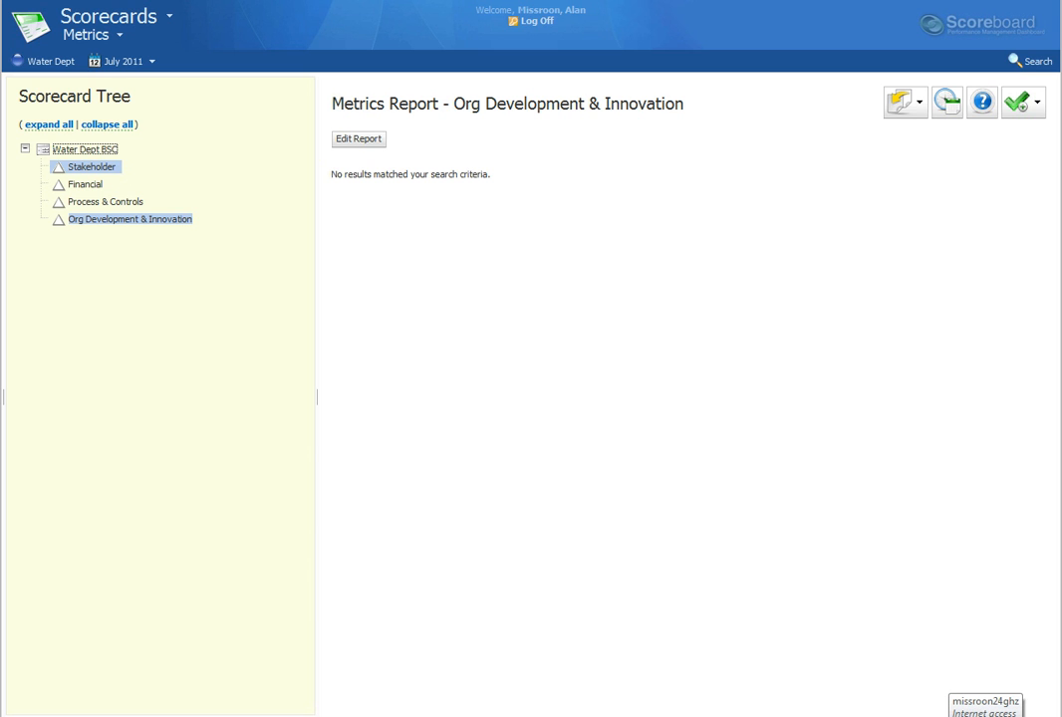
- Create an objective named "Improve Quality of Life" under the Stakeholder perspective
right_click(107, 171)
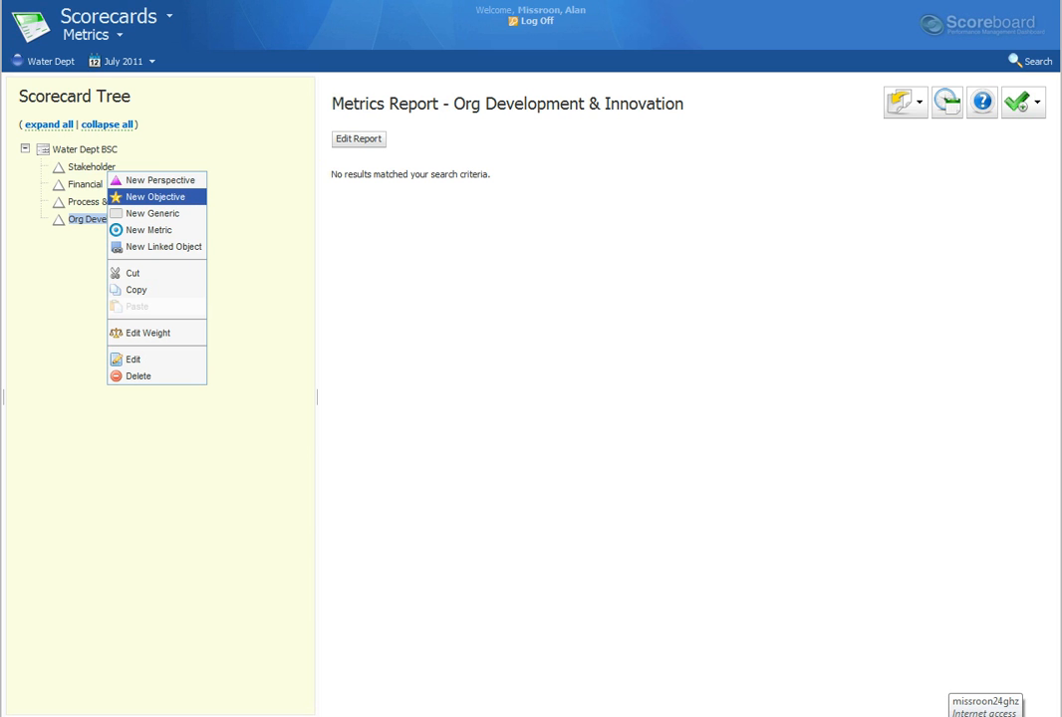
left_click(155, 196)
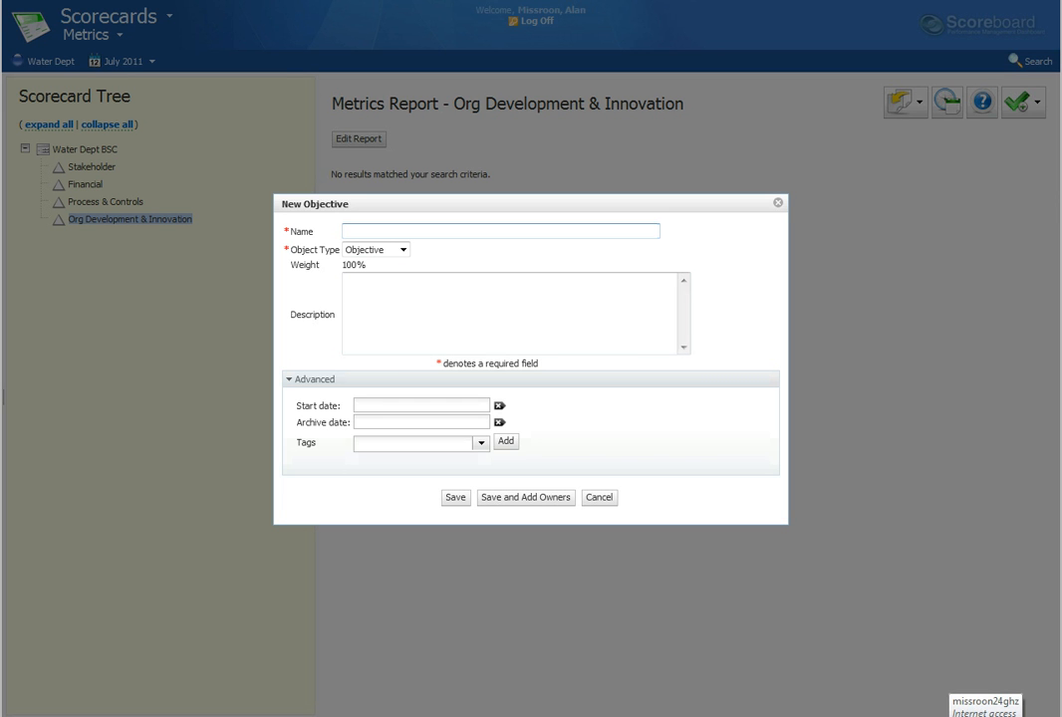
type("Impor")
type("ve Quality of Life")
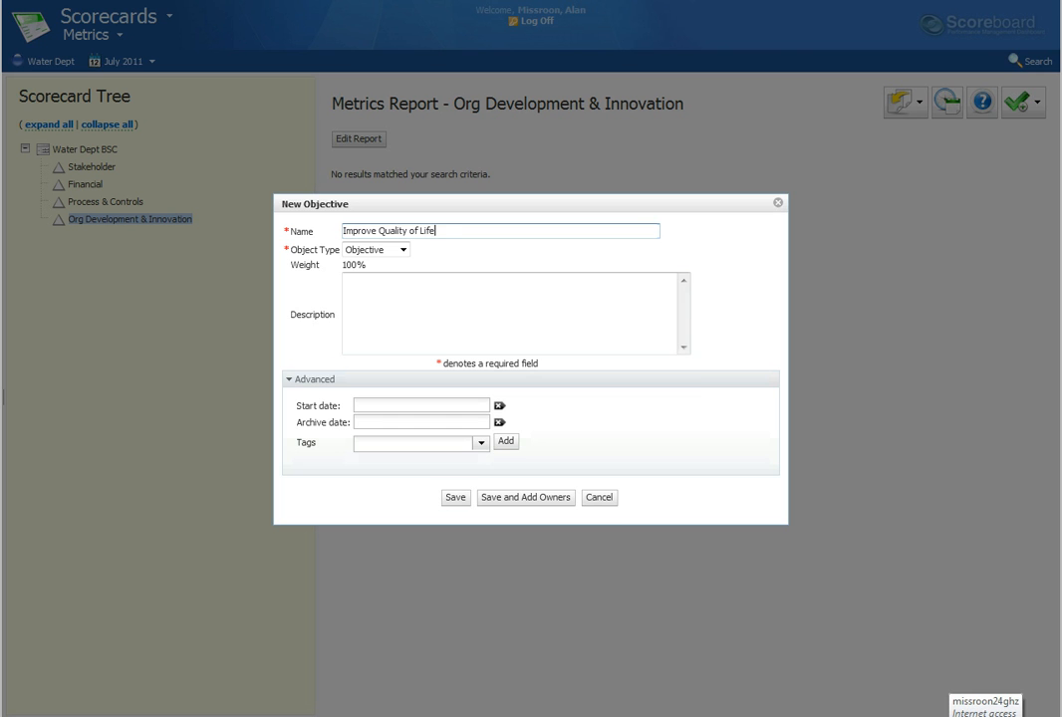
key("Return")
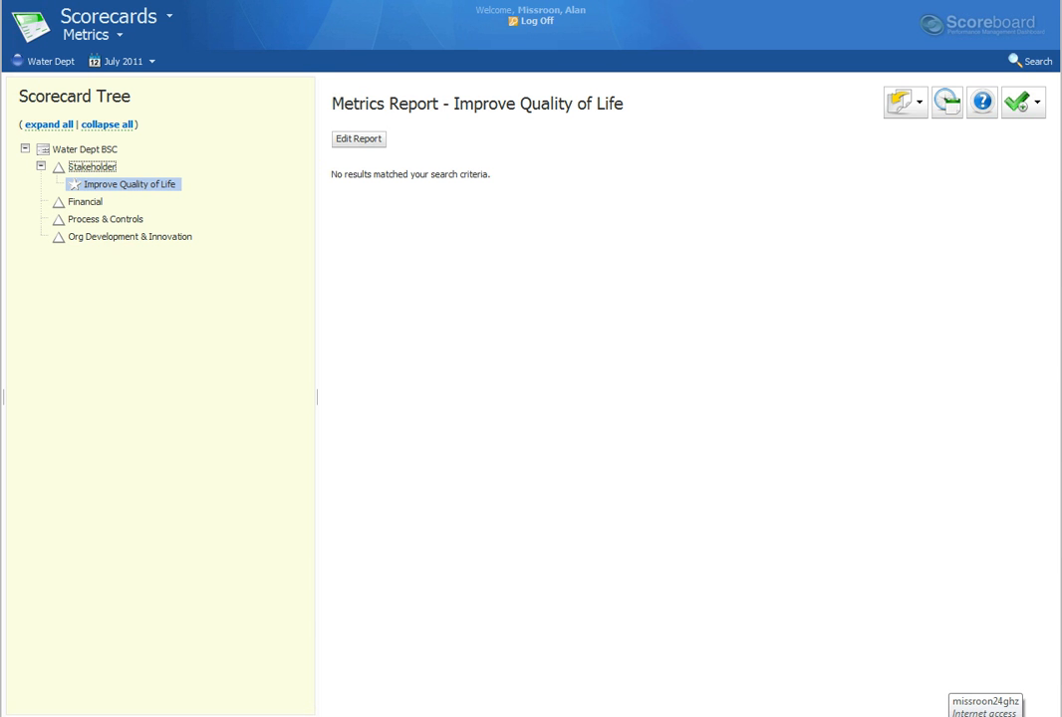
- Create an objective named "Increase Safety & Security" under the Stakeholder perspective
right_click(95, 167)
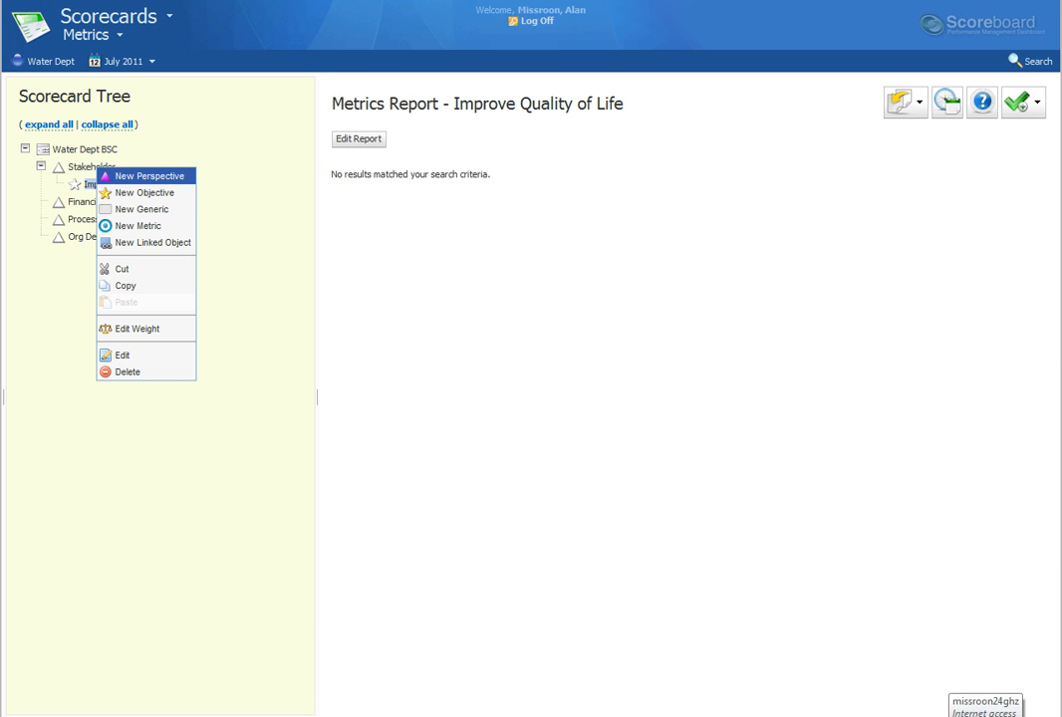
left_click(144, 192)
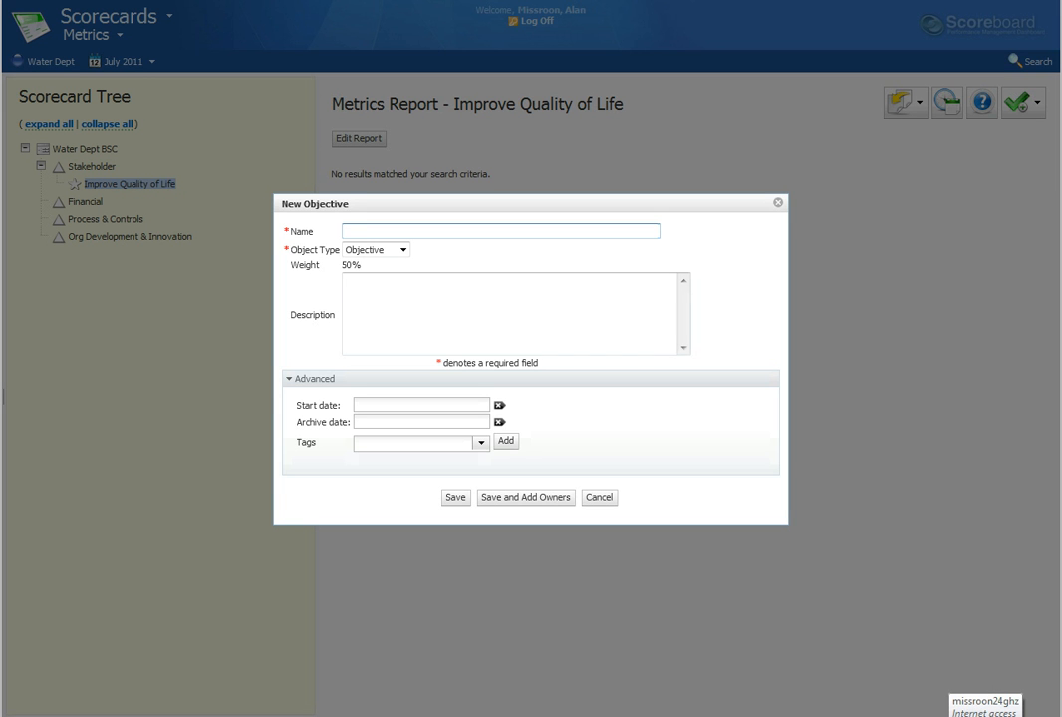
type("Increase Safety & Security")
left_click(455, 497)
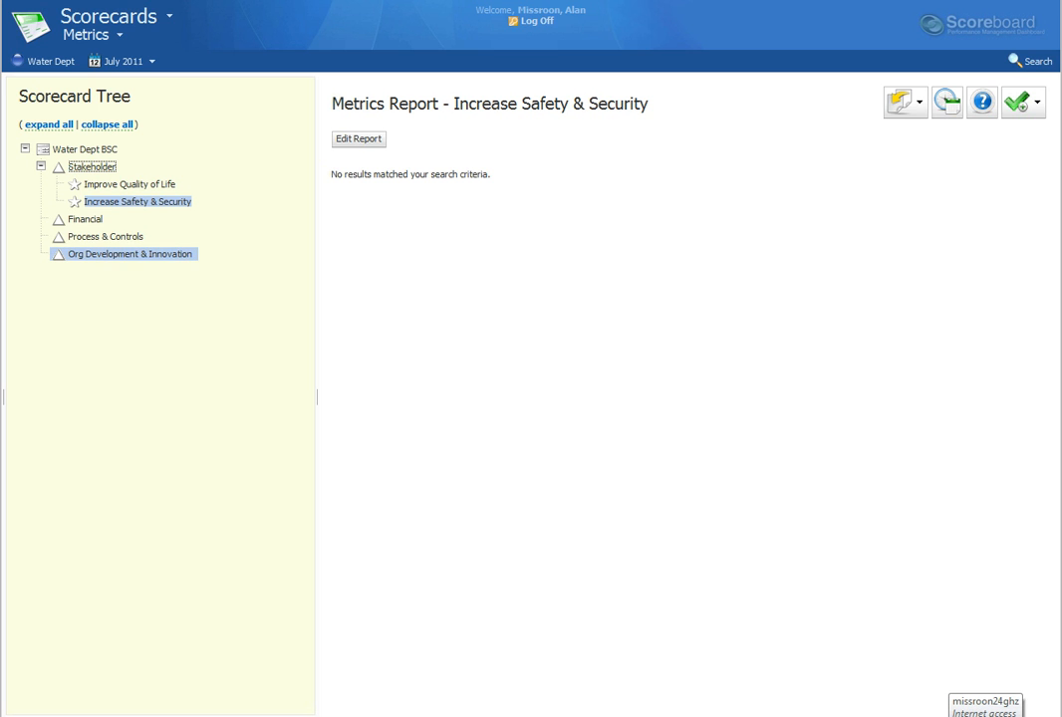
left_click(129, 184)
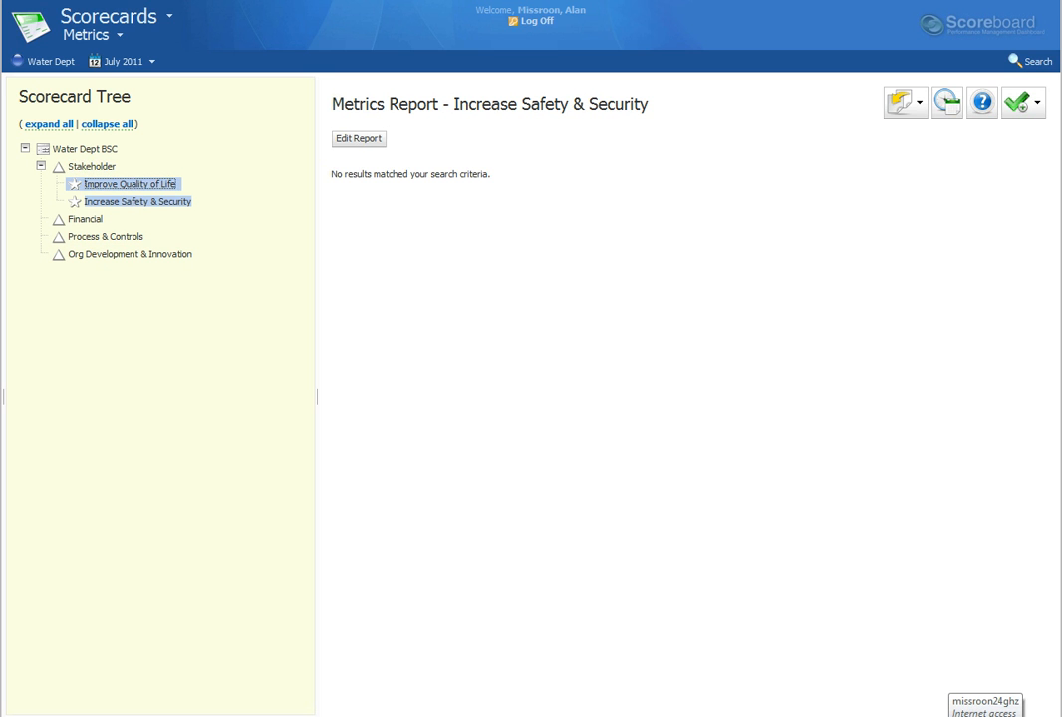
right_click(128, 186)
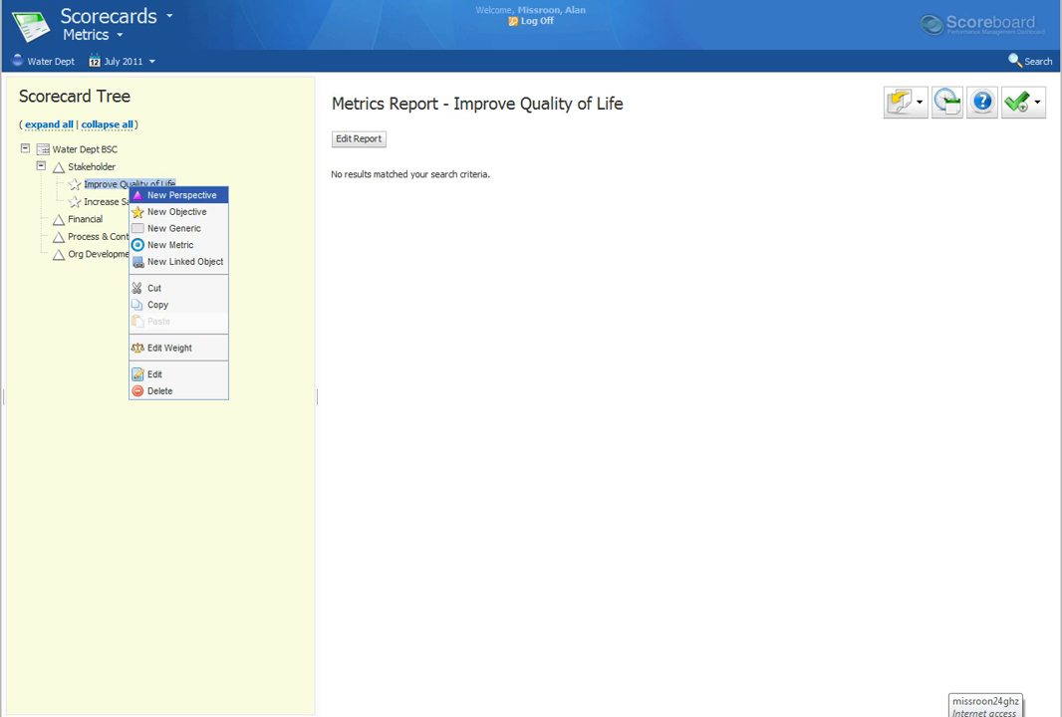
left_click(171, 244)
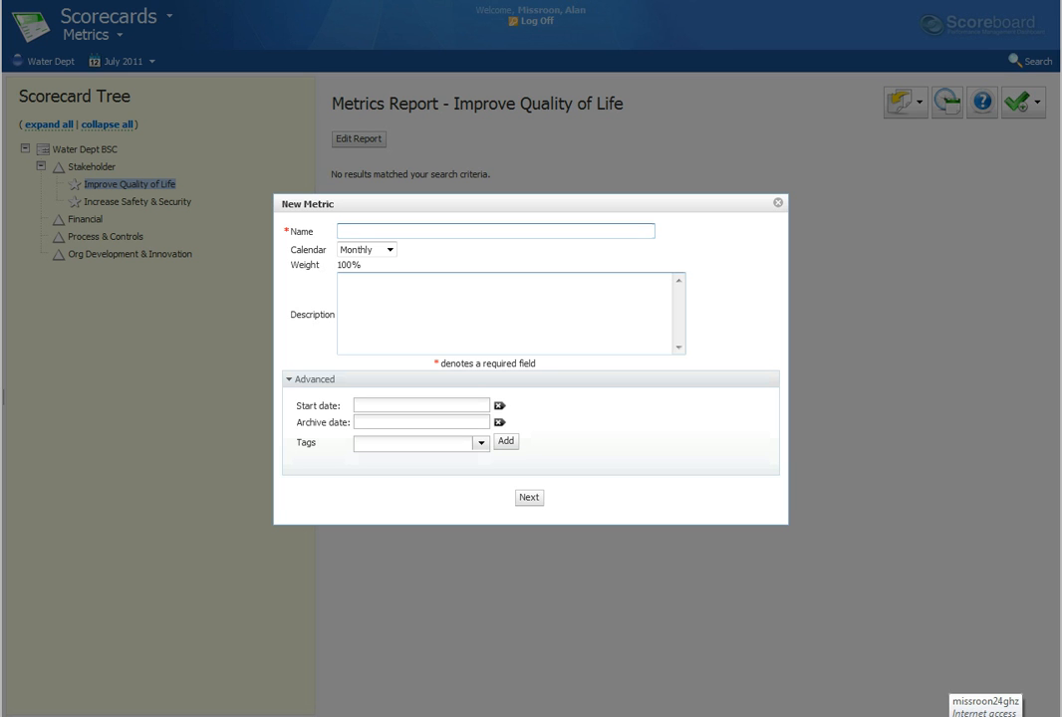
type("Livability Indes")
key("BackSpace")
type("x")
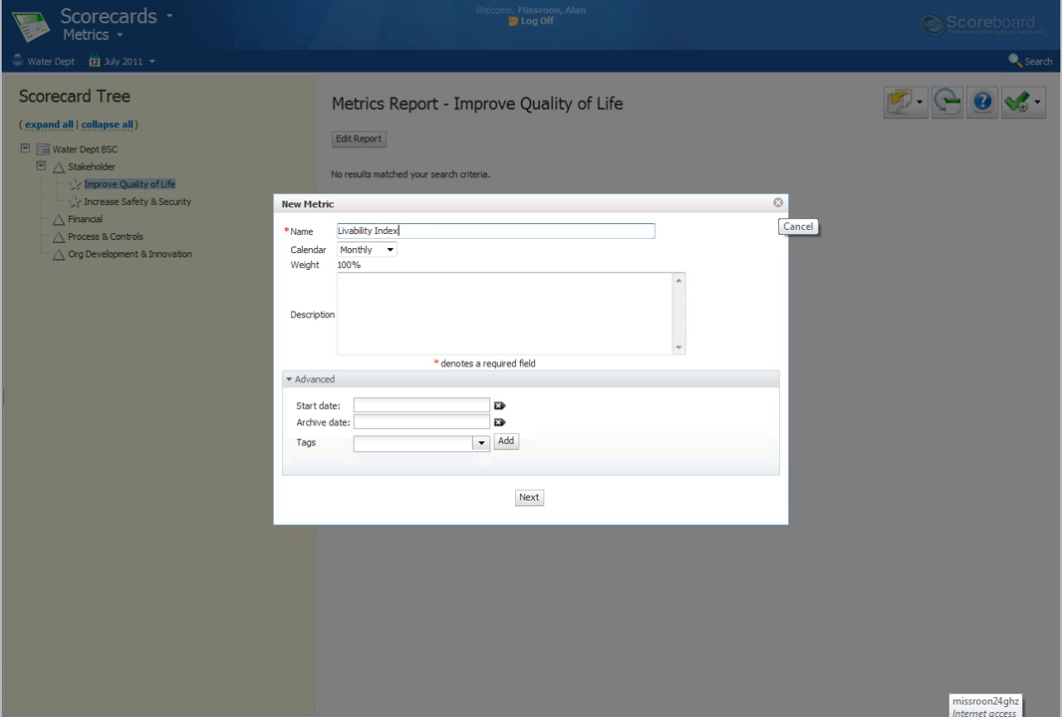
left_click(777, 203)
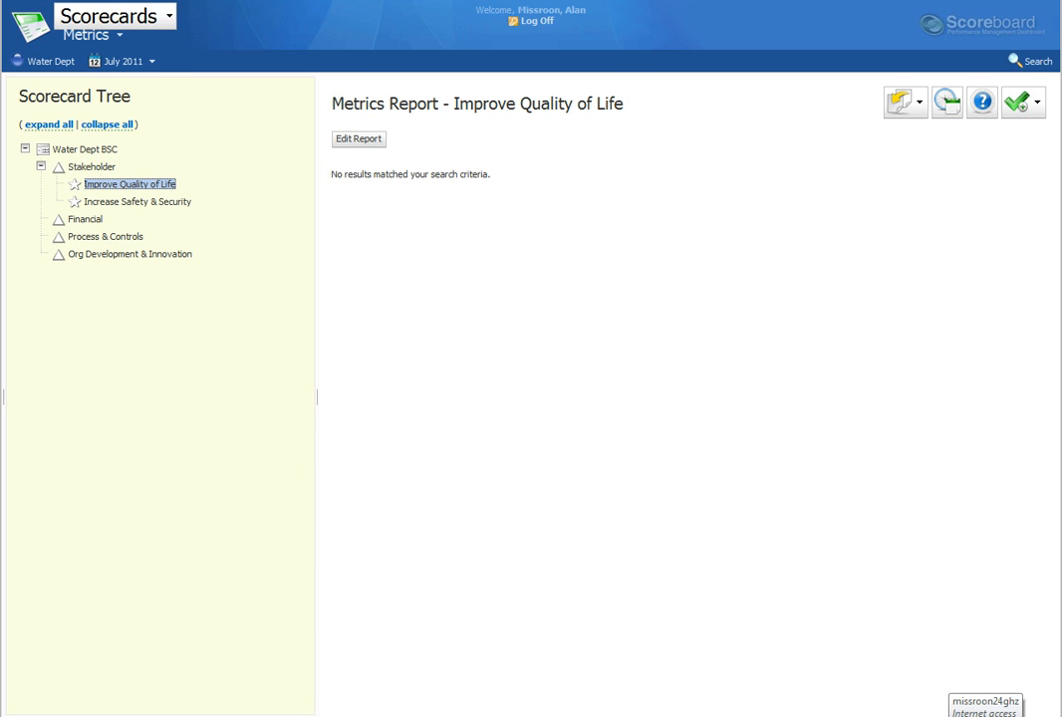
- Switch from the scorecards section to My Bookmarks
left_click(109, 16)
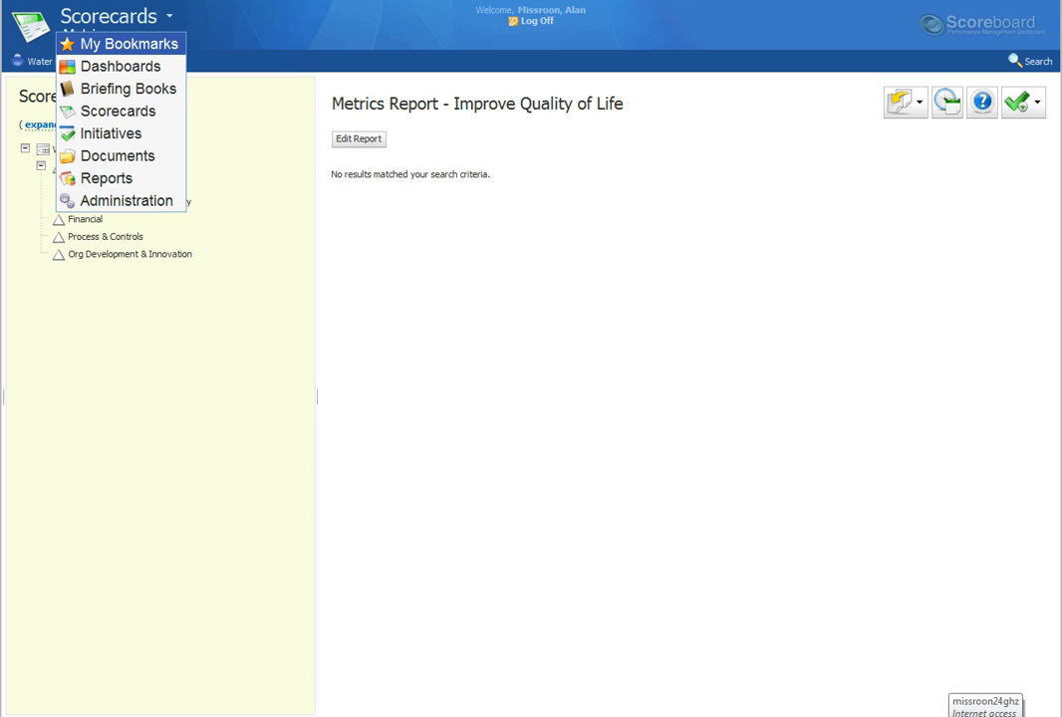
left_click(129, 44)
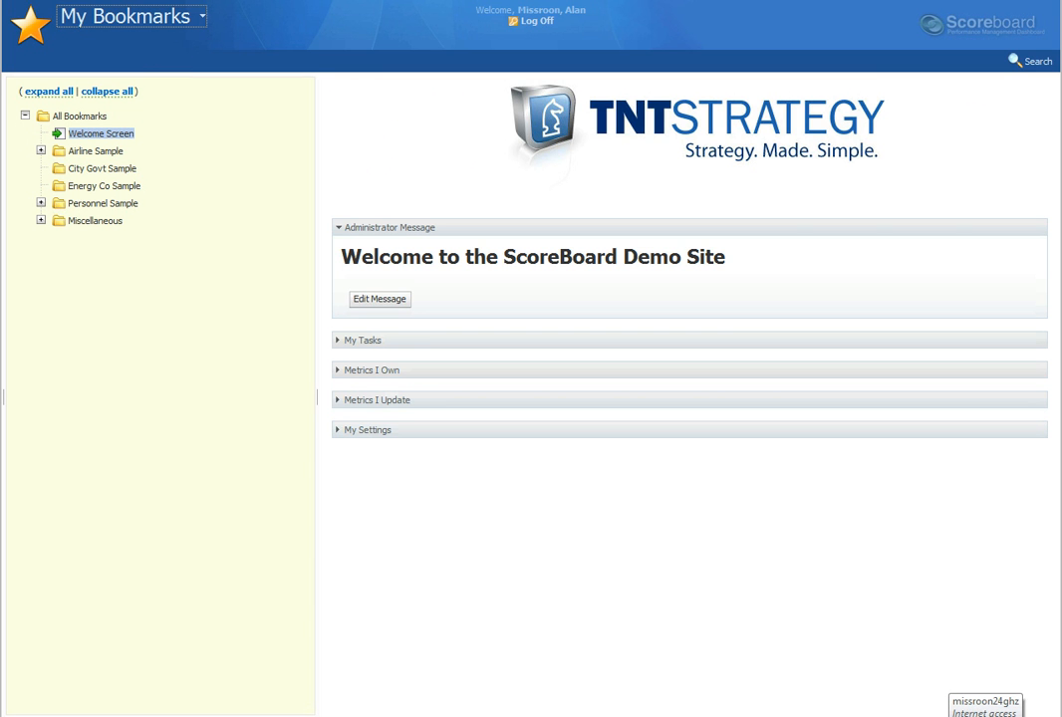